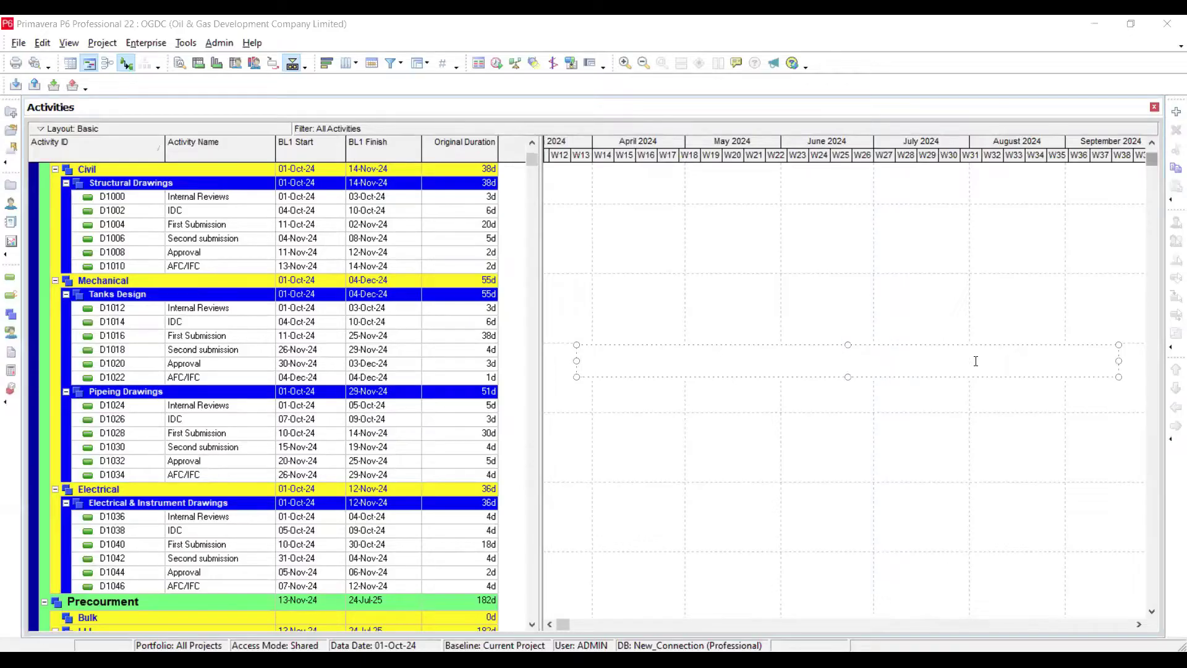
Step: Write the note 'File ......> new ......> window ......>', draw linking arrows, and show the File menu
text(File ......>)
text(ne)
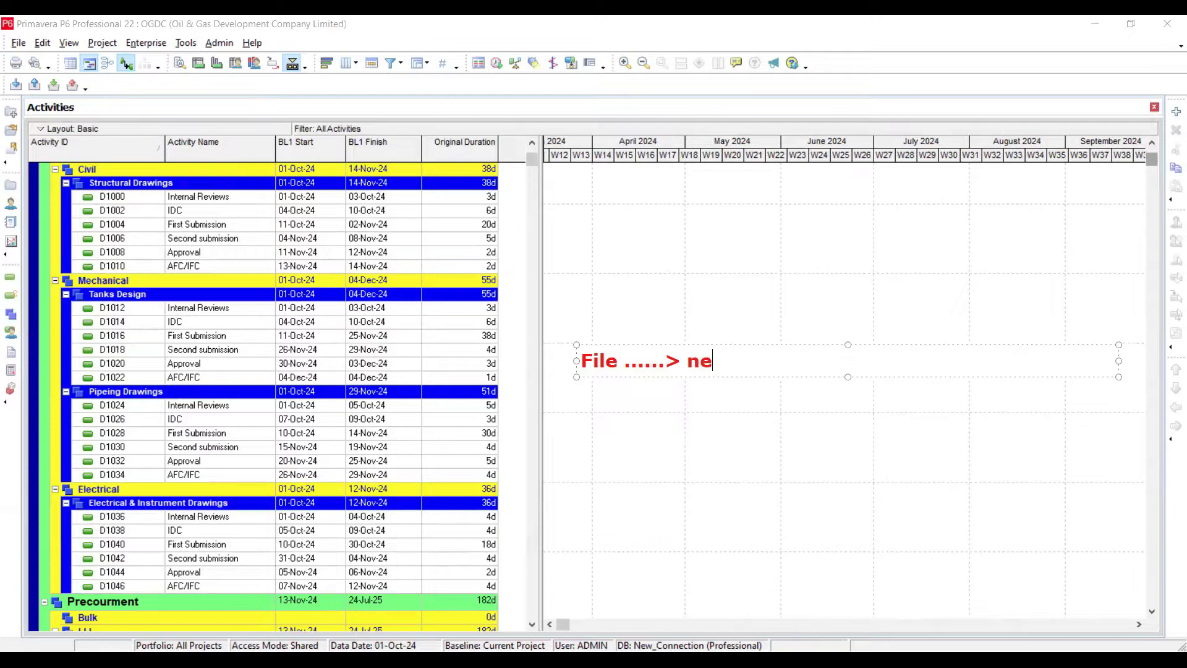
text(w ......> window )
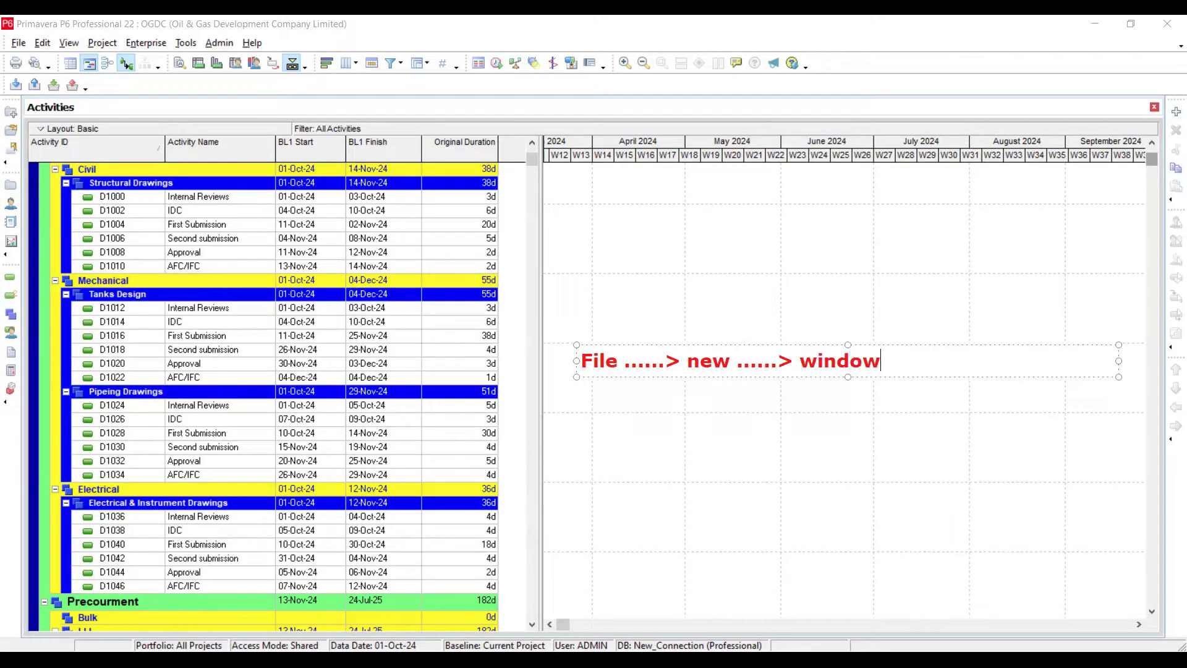
text(......>)
click(18, 19)
mouse_move(37, 22)
mouse_down()
mouse_move(4, 59)
mouse_move(38, 31)
mouse_move(35, 88)
mouse_up()
mouse_move(80, 144)
mouse_down()
mouse_move(679, 377)
mouse_move(643, 376)
mouse_up()
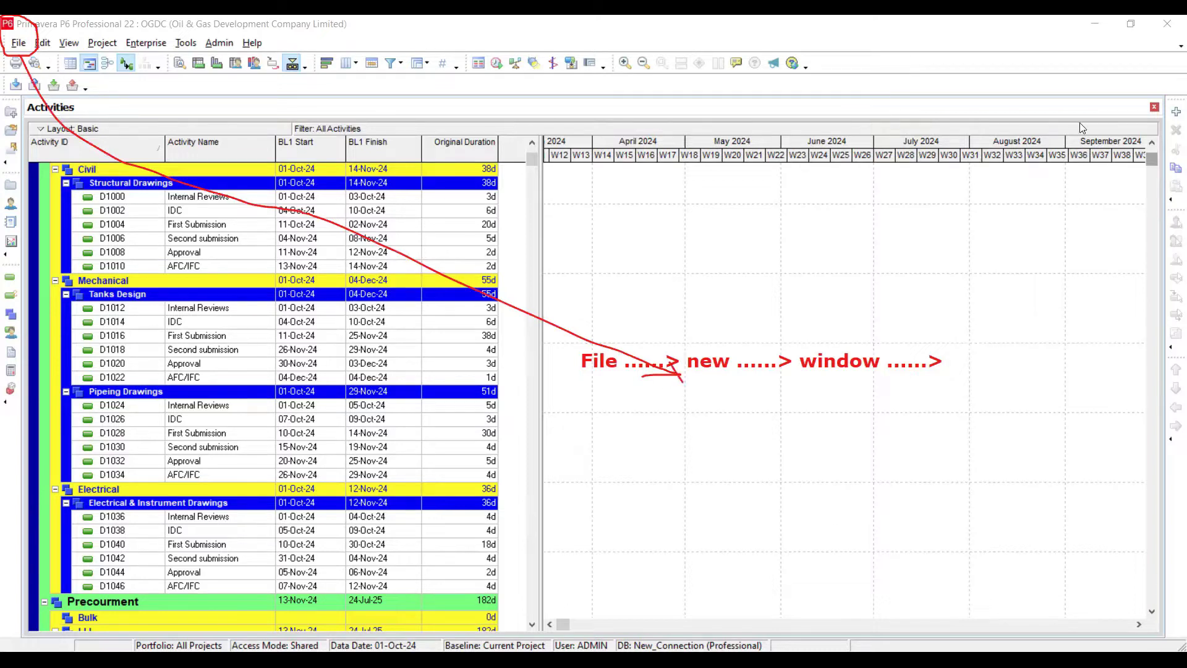
click(19, 42)
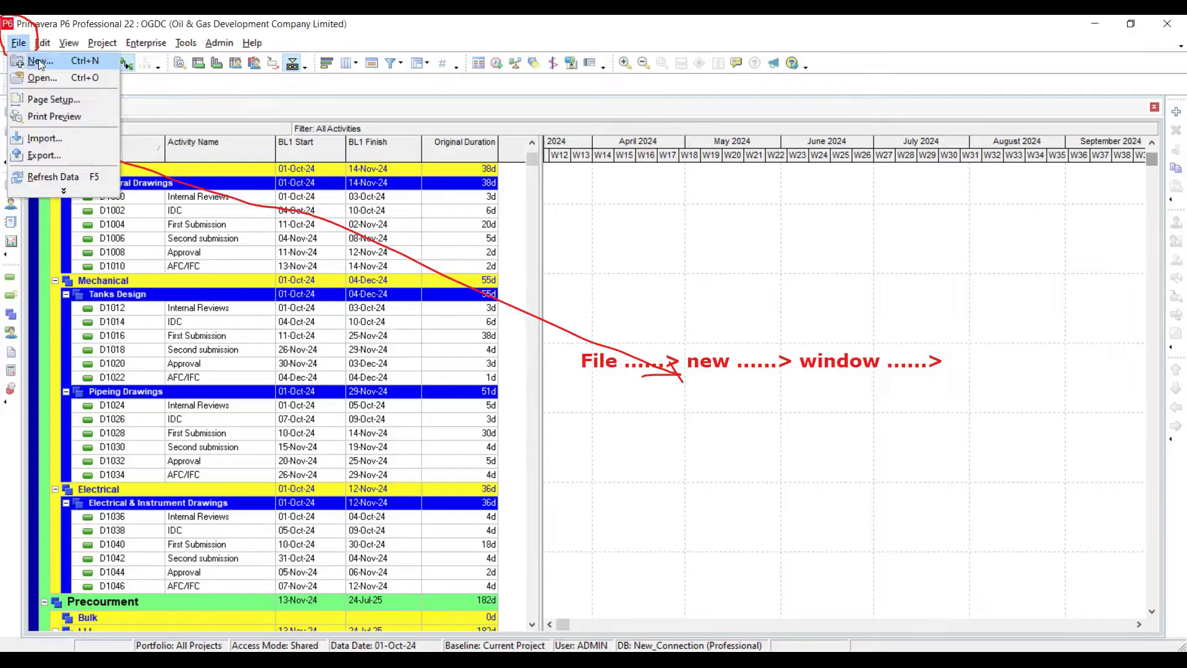
Step: Start a new project from File > New with Energy Services chosen as its EPS
click(39, 62)
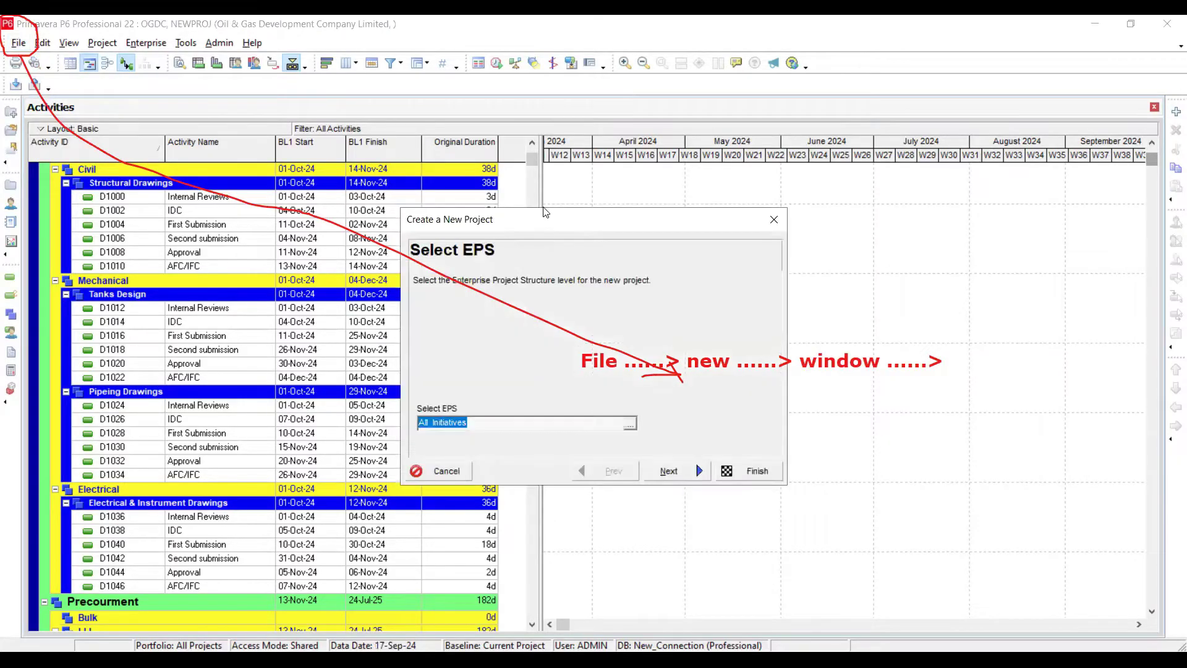
drag(547, 221, 579, 53)
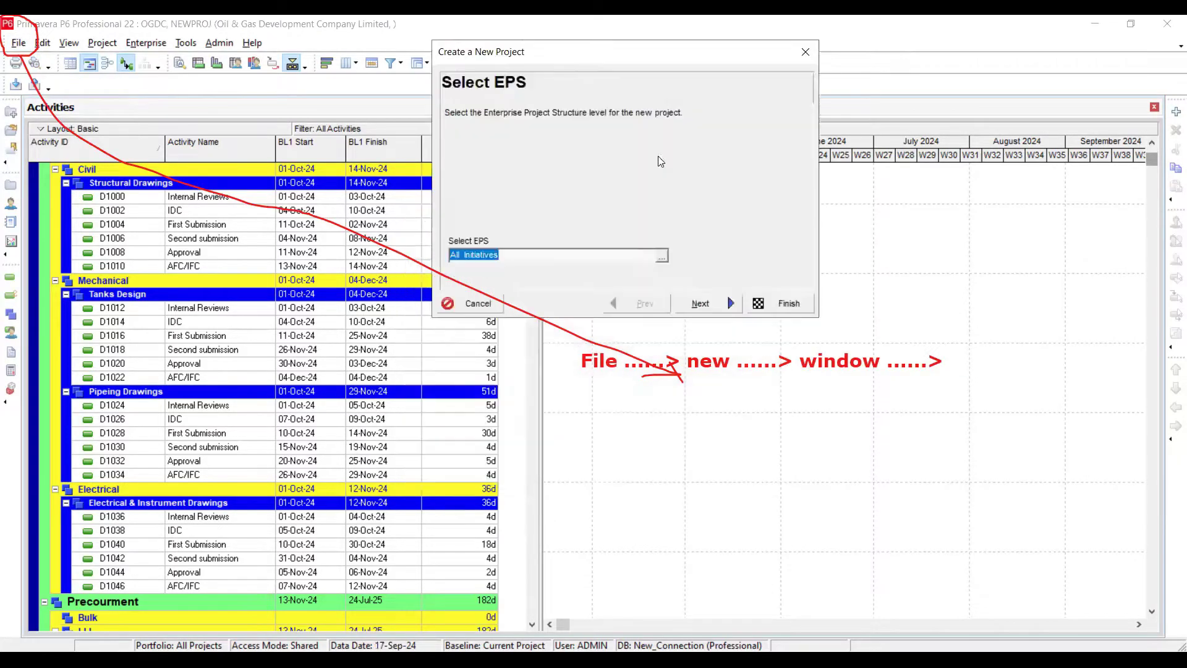
click(662, 257)
drag(564, 160, 699, 75)
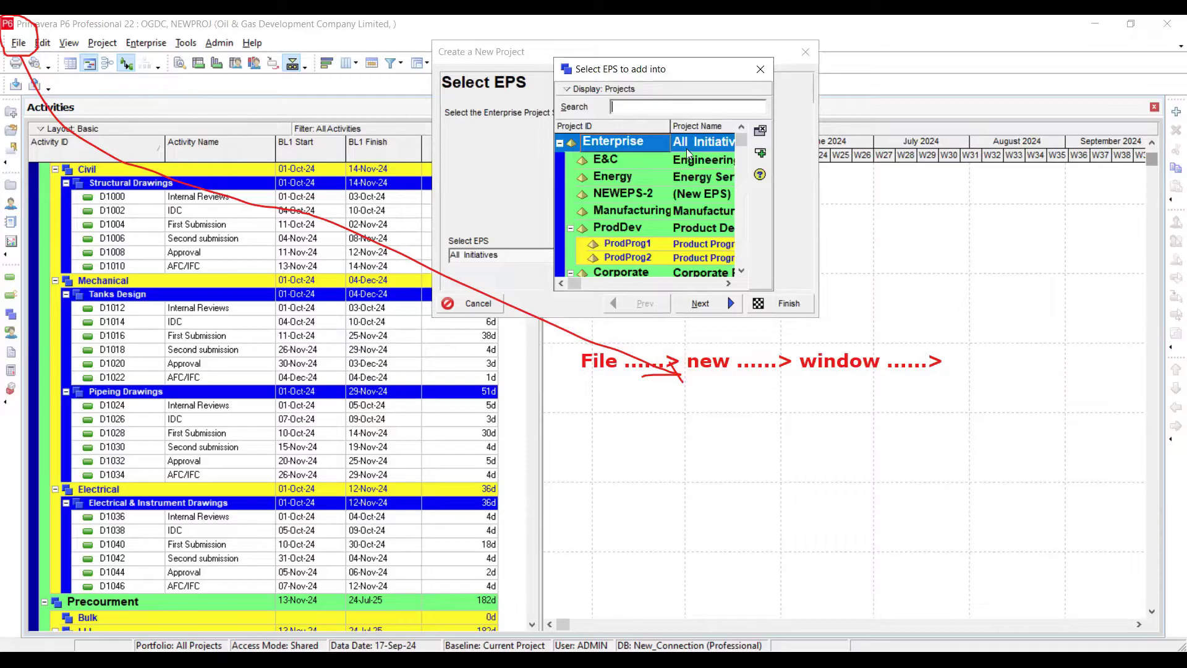
click(701, 194)
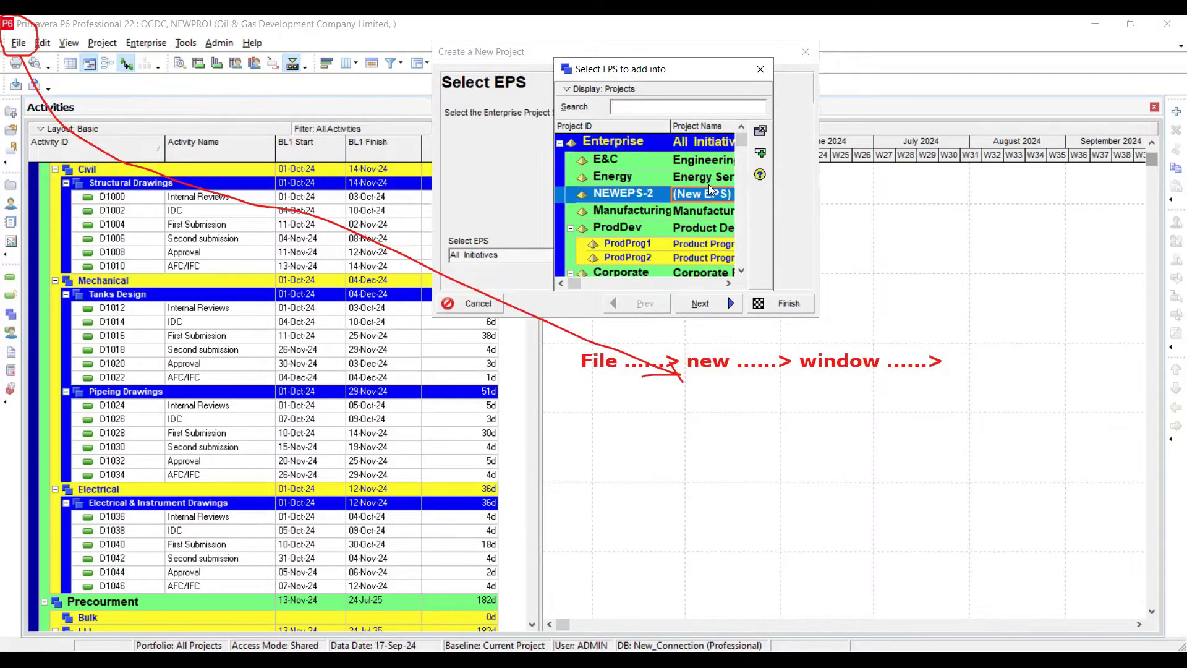
click(710, 180)
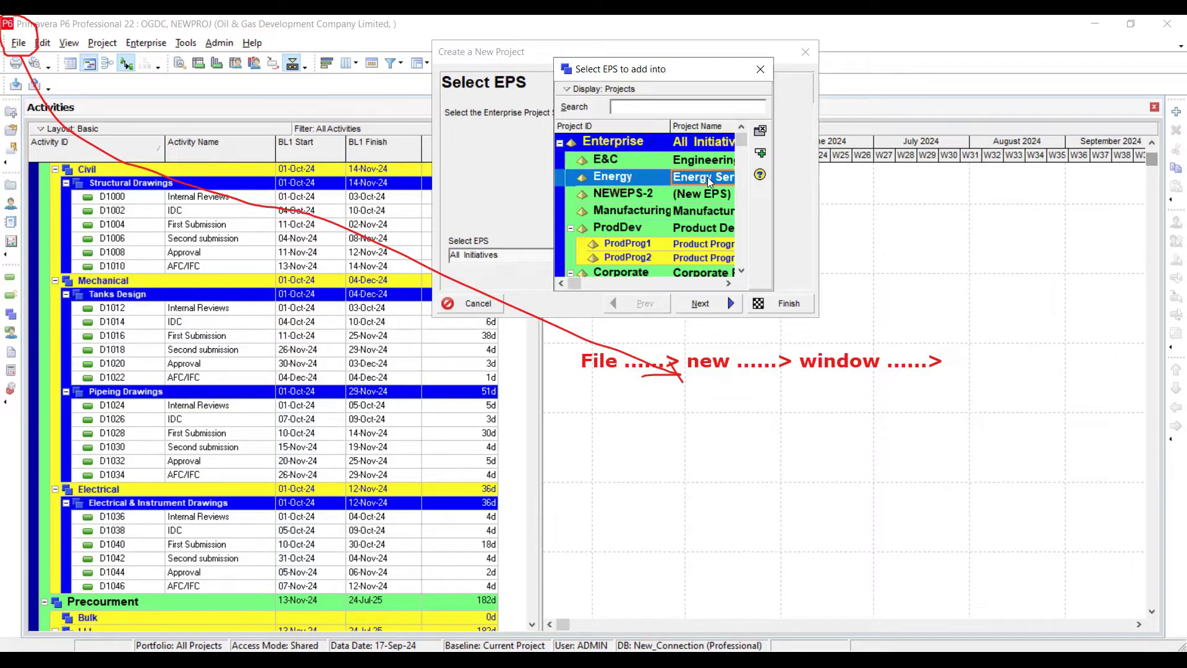
click(765, 154)
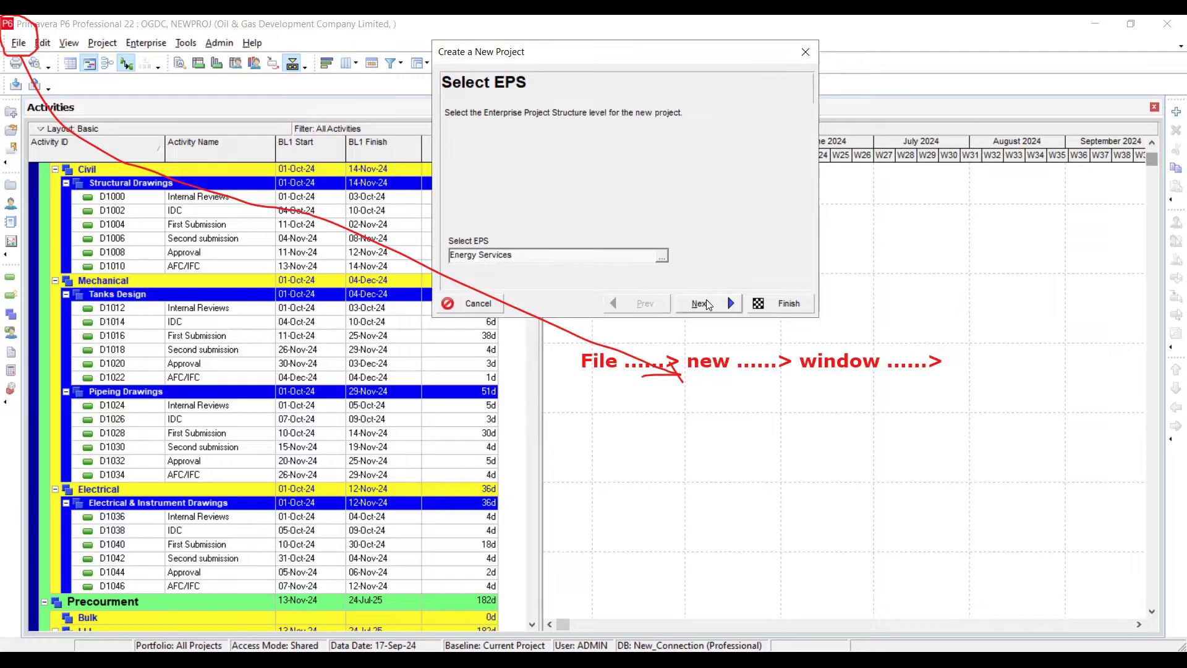
click(706, 301)
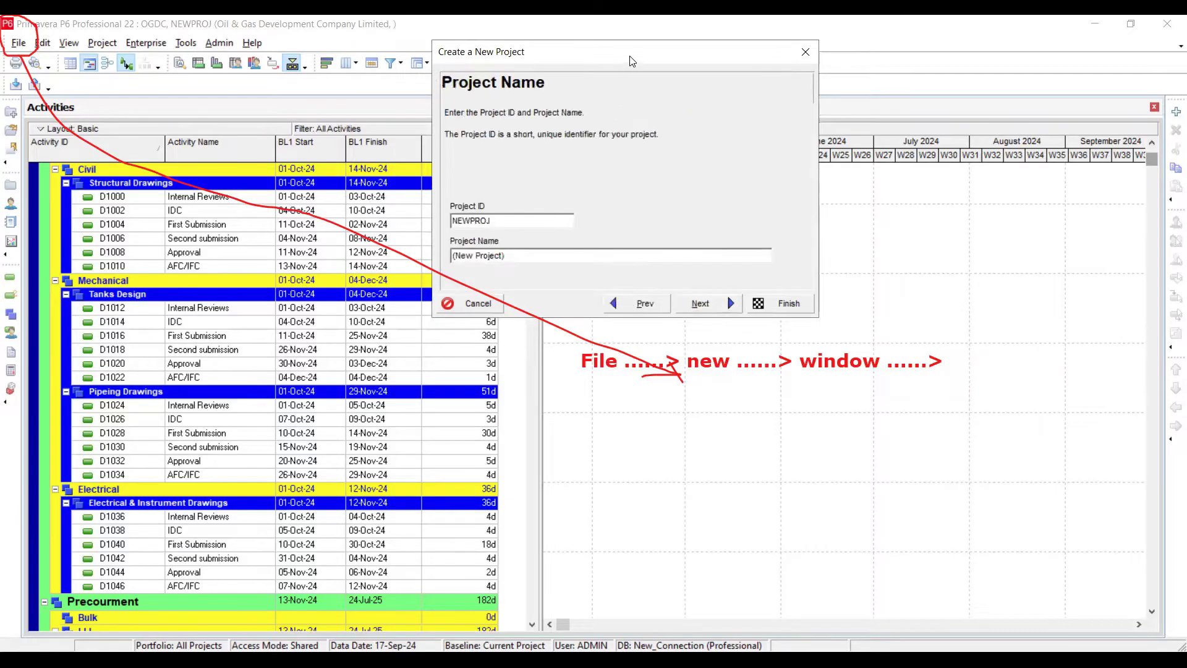
Step: Replace the default project name with SAOGP, then cut that text out
drag(631, 60, 712, 47)
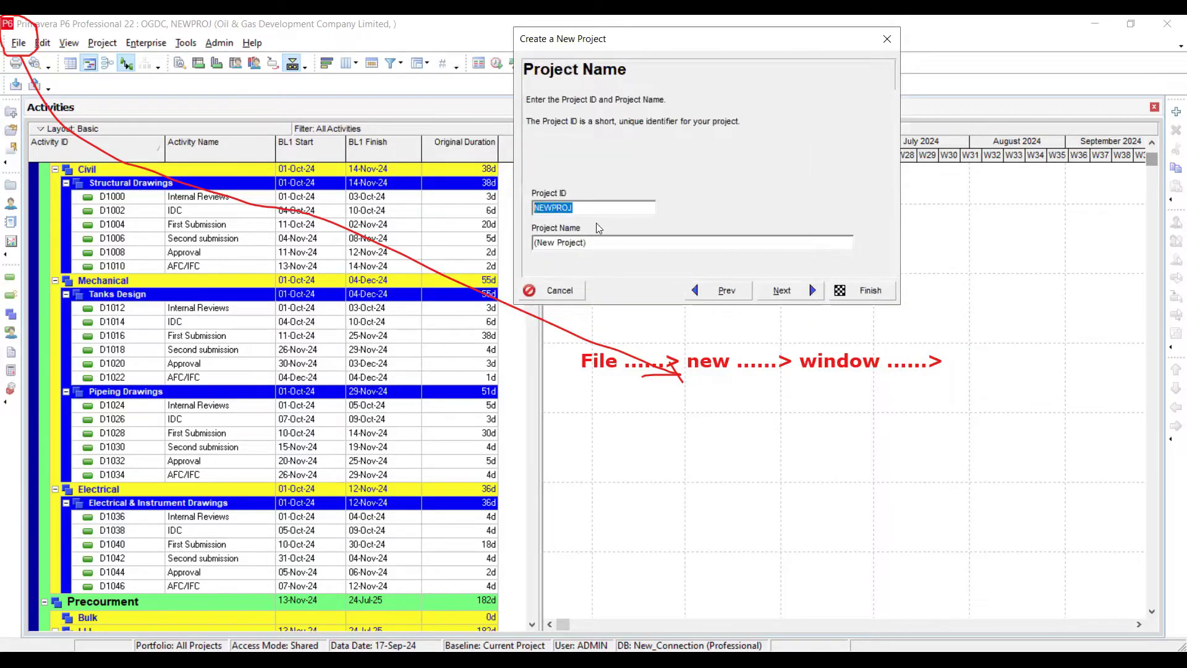
drag(588, 241, 533, 241)
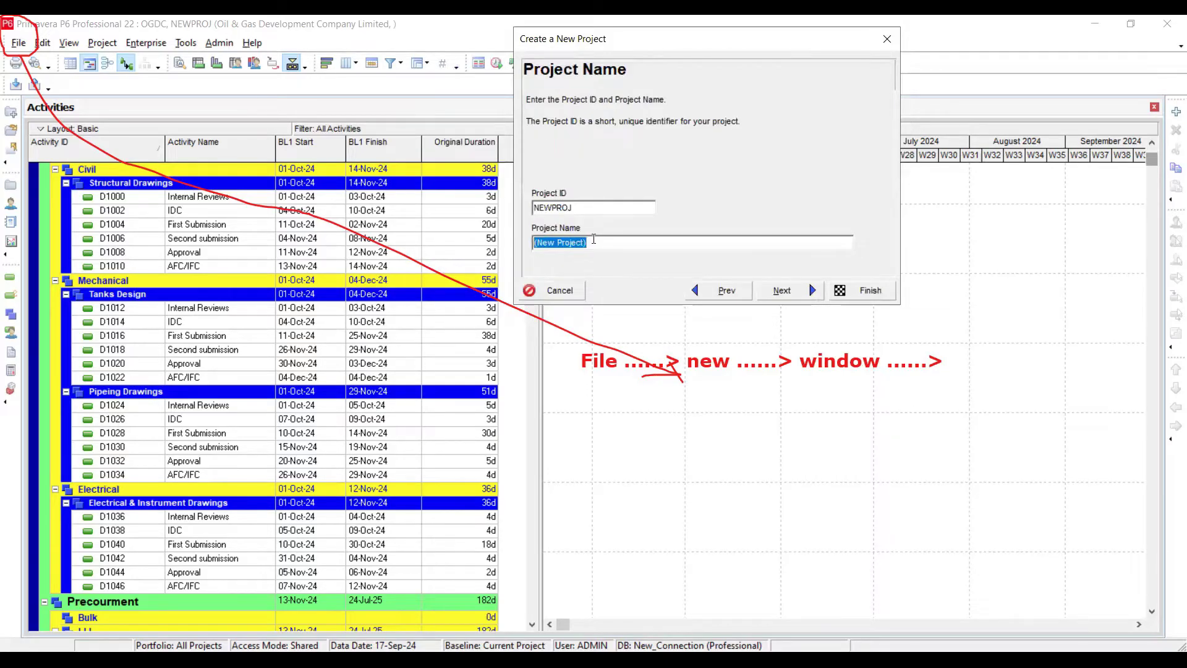
text(SAOGP)
key(shift+Tab)
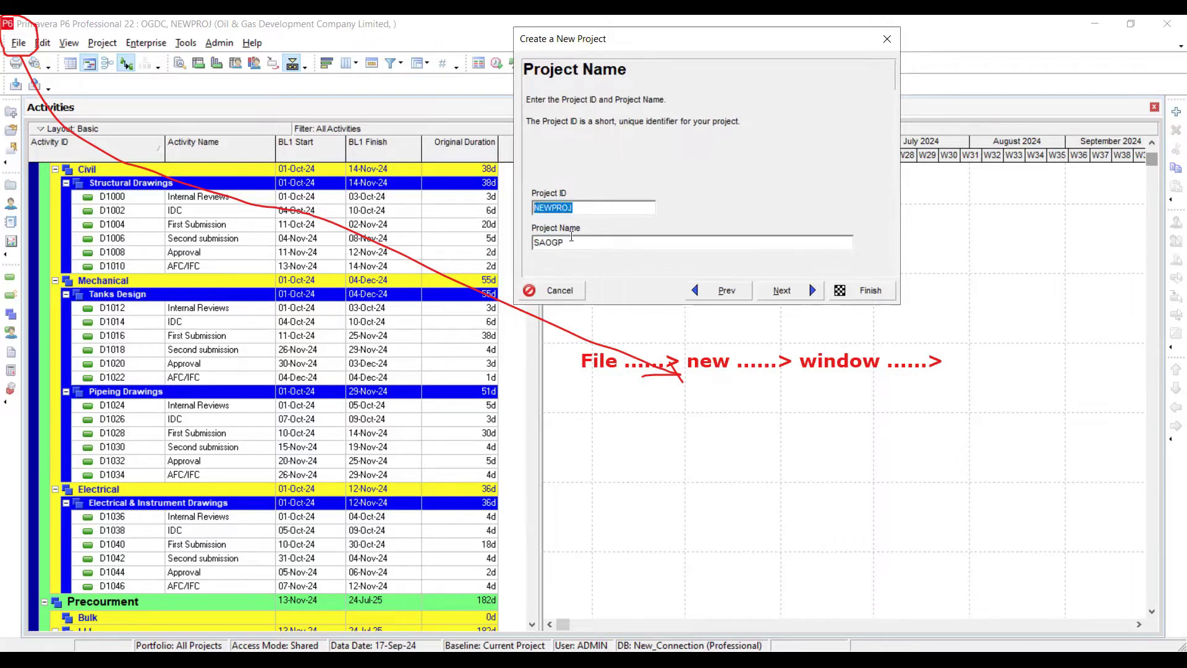
key(Tab)
key(ctrl+c)
right_click(553, 241)
click(587, 279)
Step: Paste SAOGP as the Project ID and enter the name 'Saudi Arabian Oil and Gas Project'
double_click(565, 208)
key(ctrl+v)
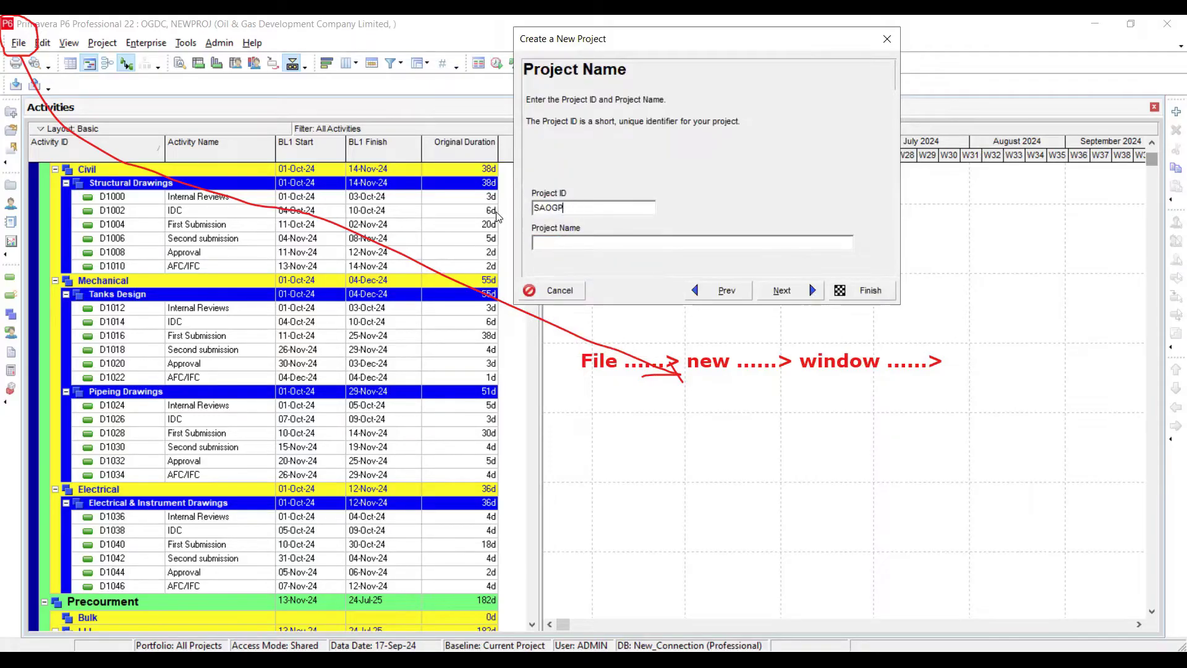
click(548, 244)
text(Saudi Arabian Oil and )
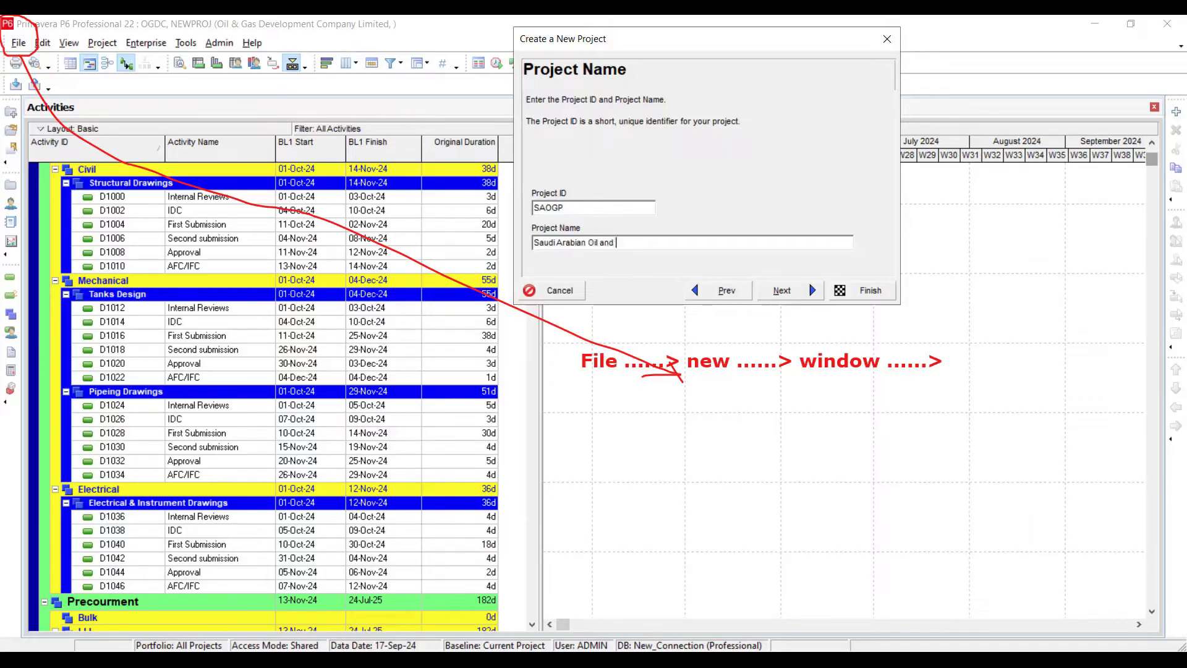
text(Gas Project)
Step: Set the project's planned start date to 30-Oct-24 in the wizard and advance
click(783, 290)
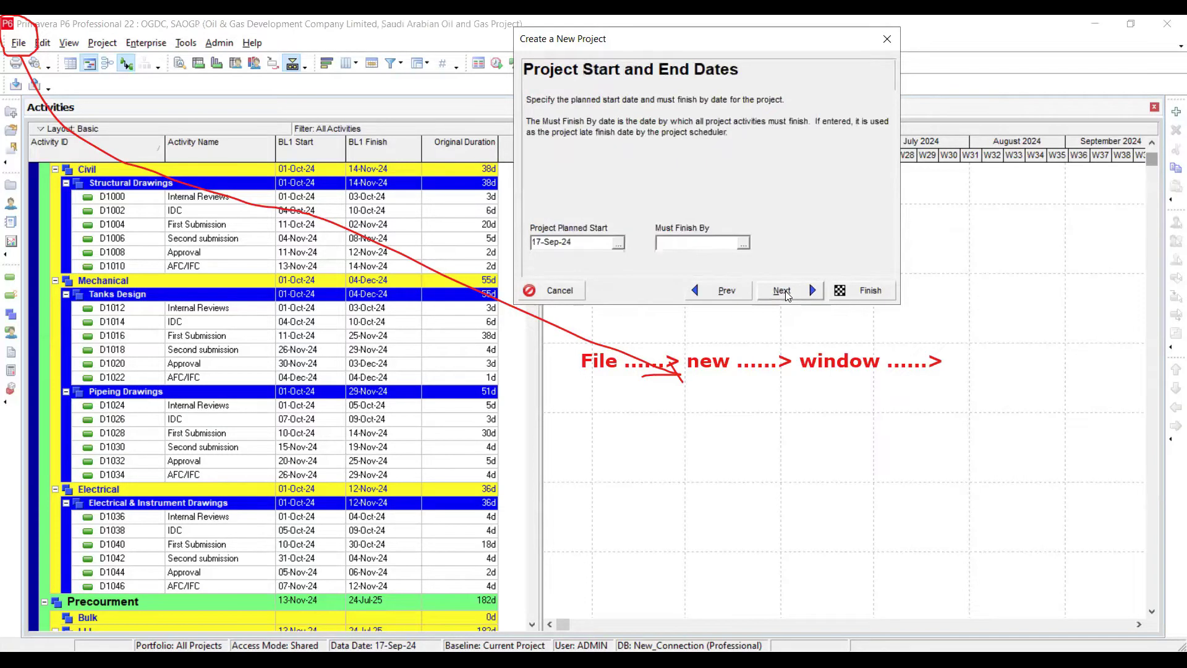
click(620, 245)
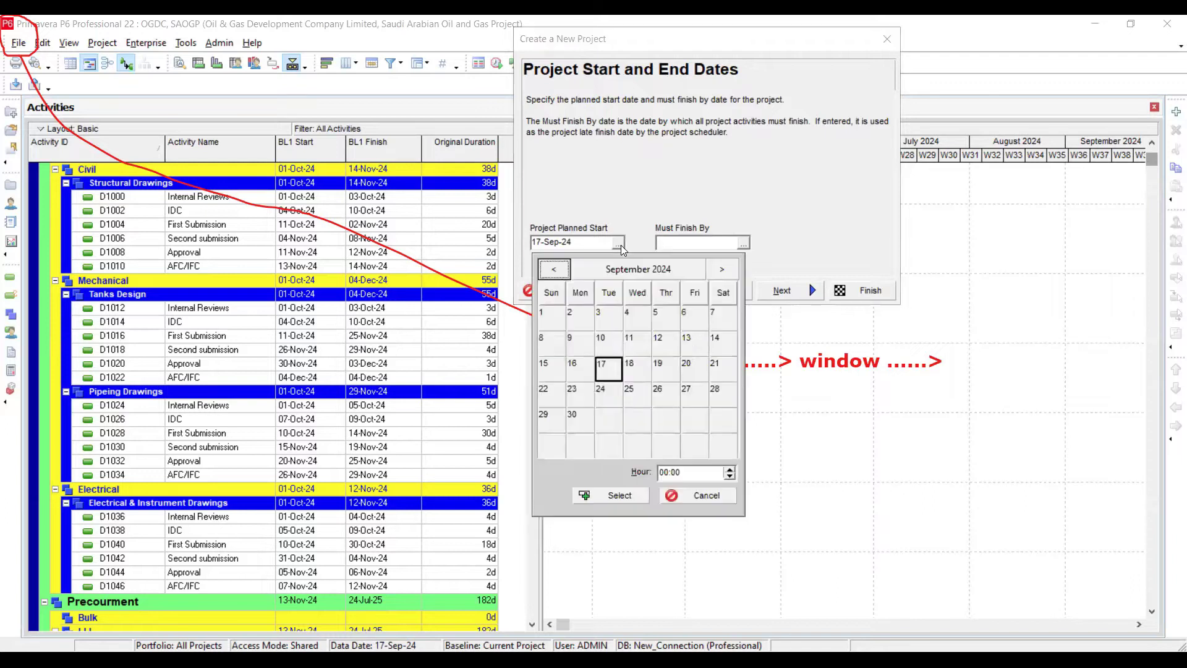
click(724, 270)
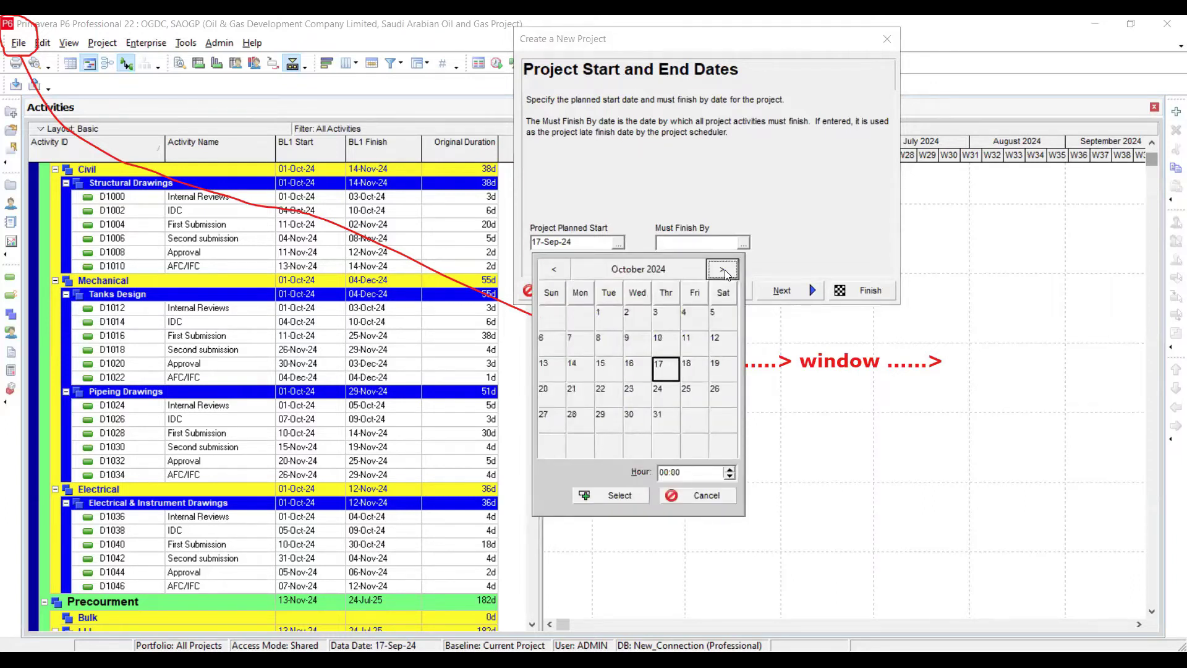
click(639, 421)
click(638, 494)
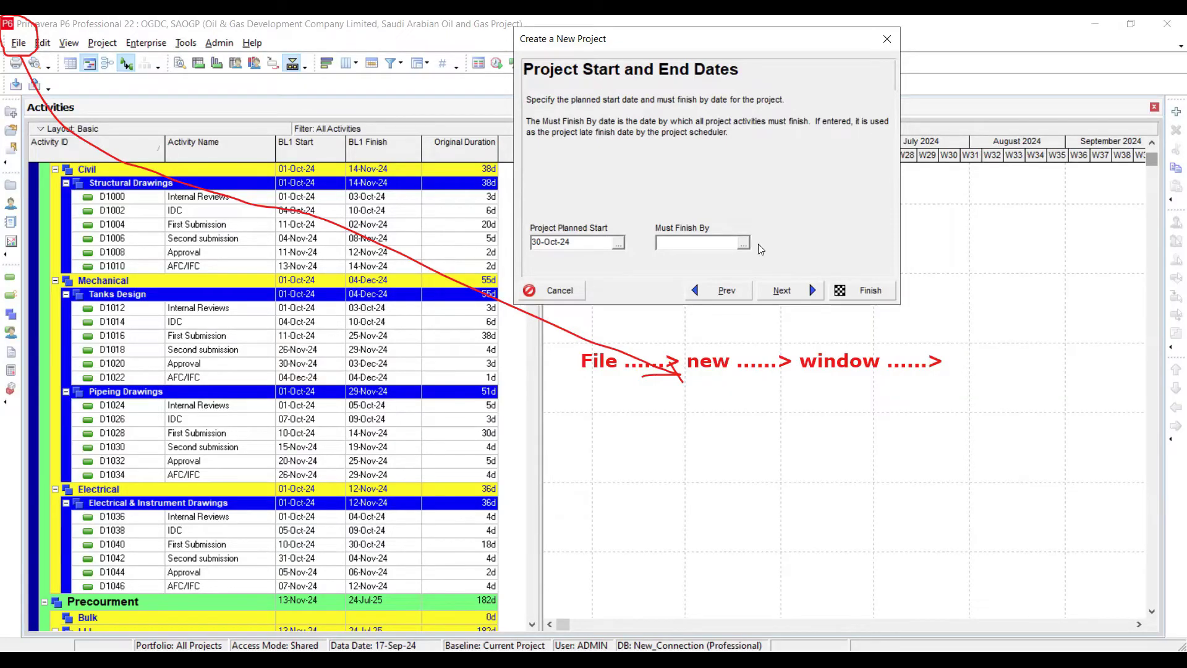
click(782, 289)
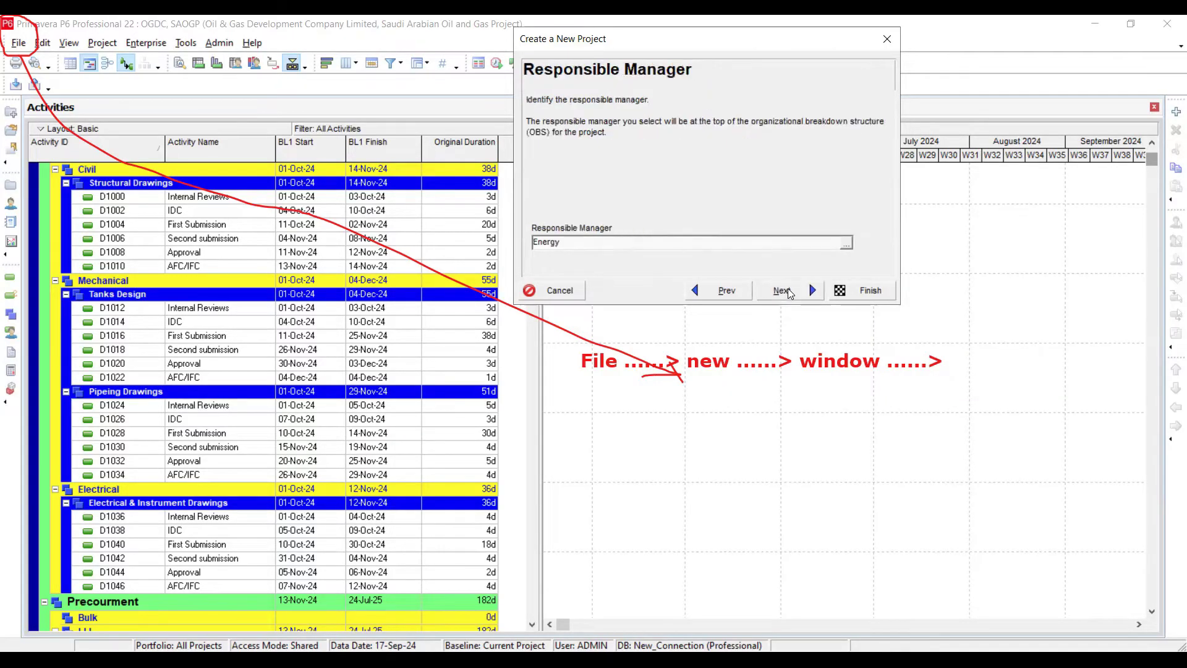
Step: Keep Energy as responsible manager and Standard Rate, then finish the wizard
click(788, 291)
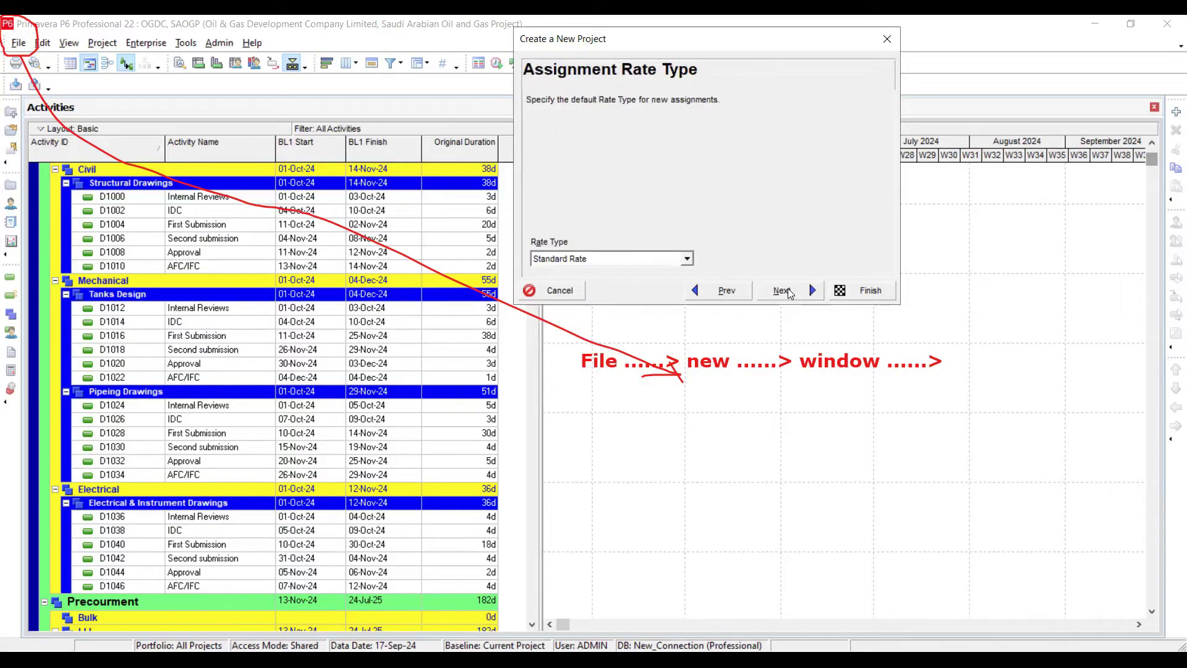
click(782, 290)
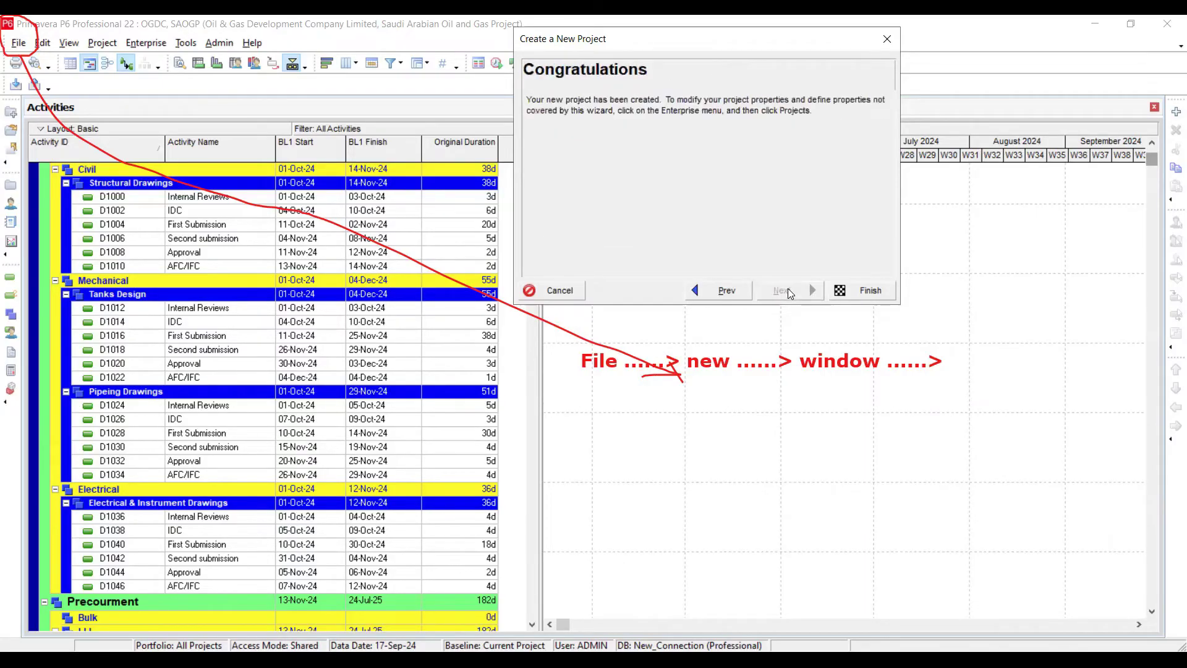
click(866, 294)
scroll(481, 342, up, 2)
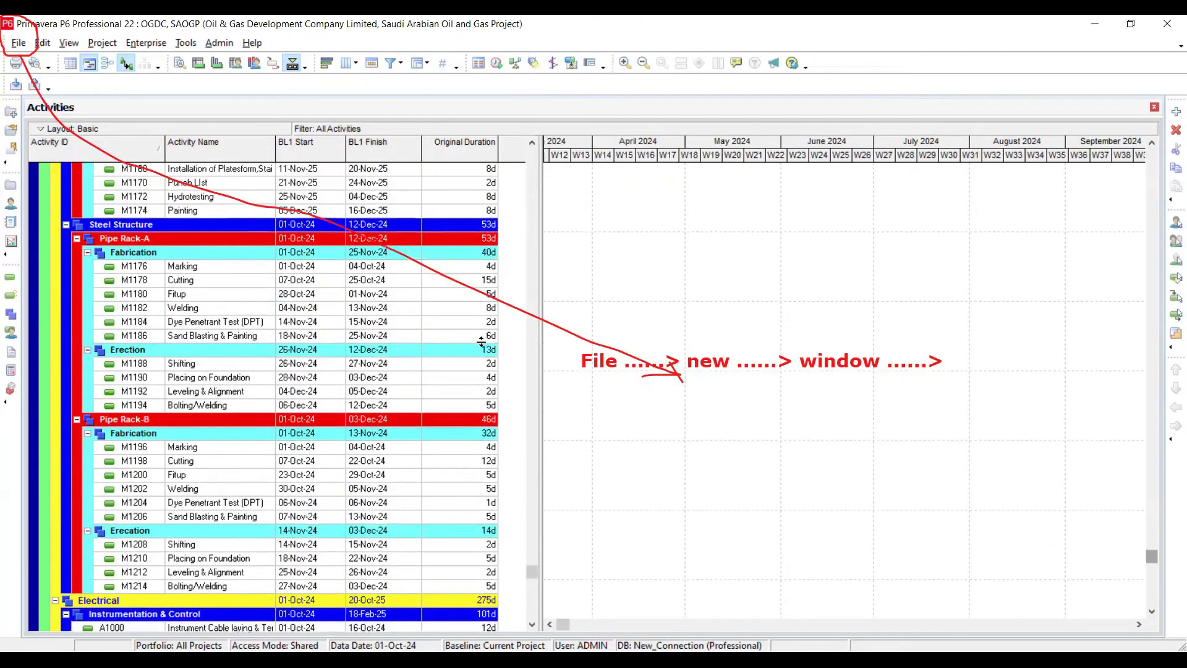
Step: In Open Project, collapse E&C, Energy, NEWEPS-2, Manufacturing, ProdDev, Corporate, IT, NEWEPS and NEWEPS-1
click(20, 44)
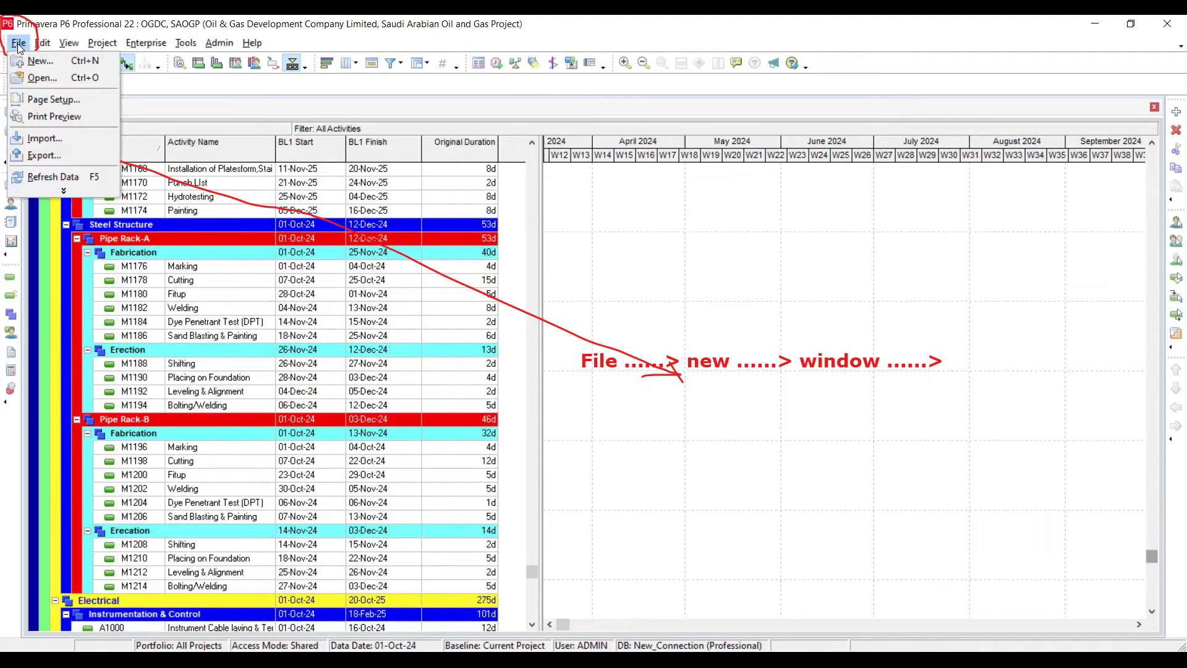
click(44, 79)
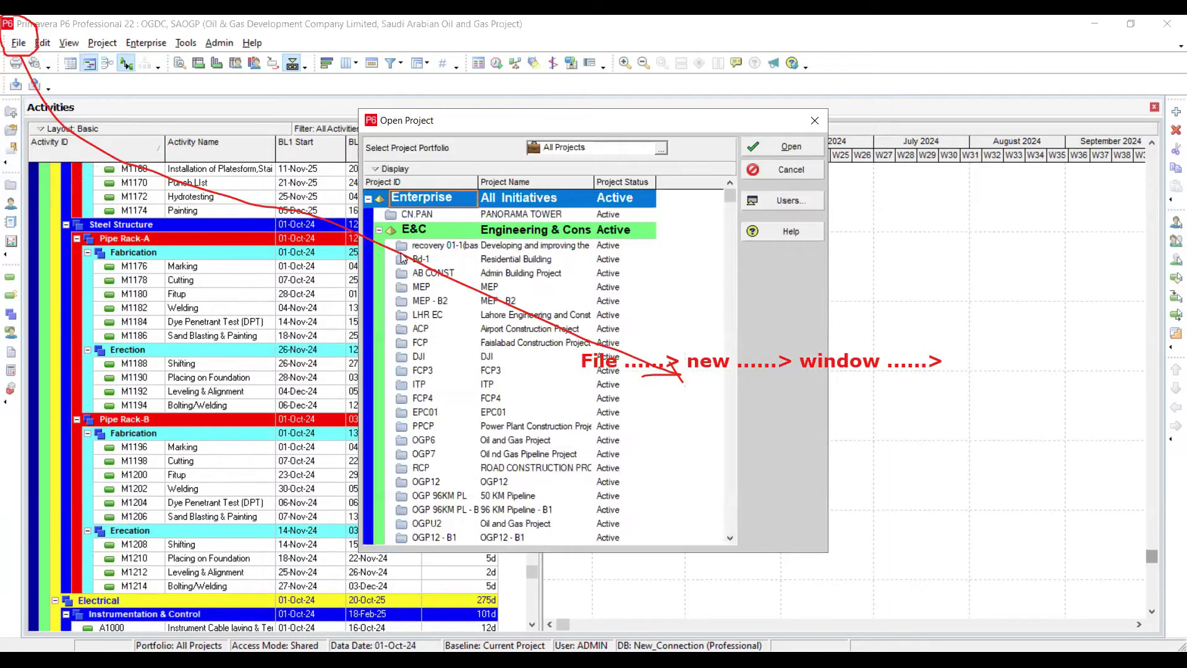
click(379, 230)
click(379, 247)
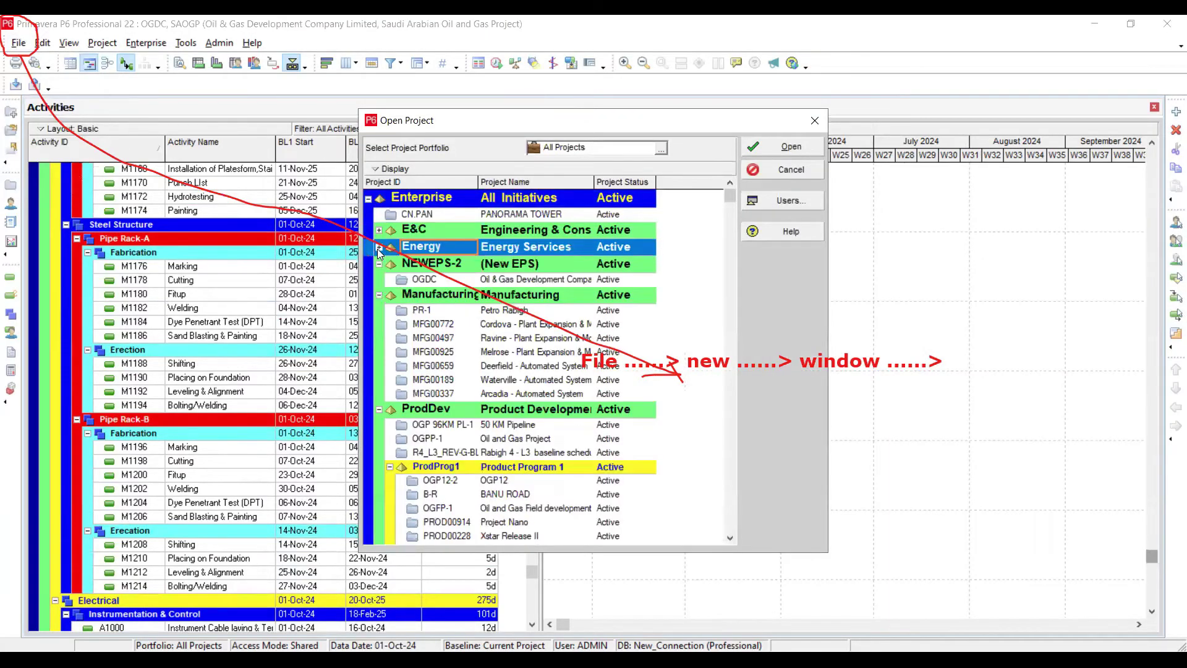
click(379, 264)
click(379, 280)
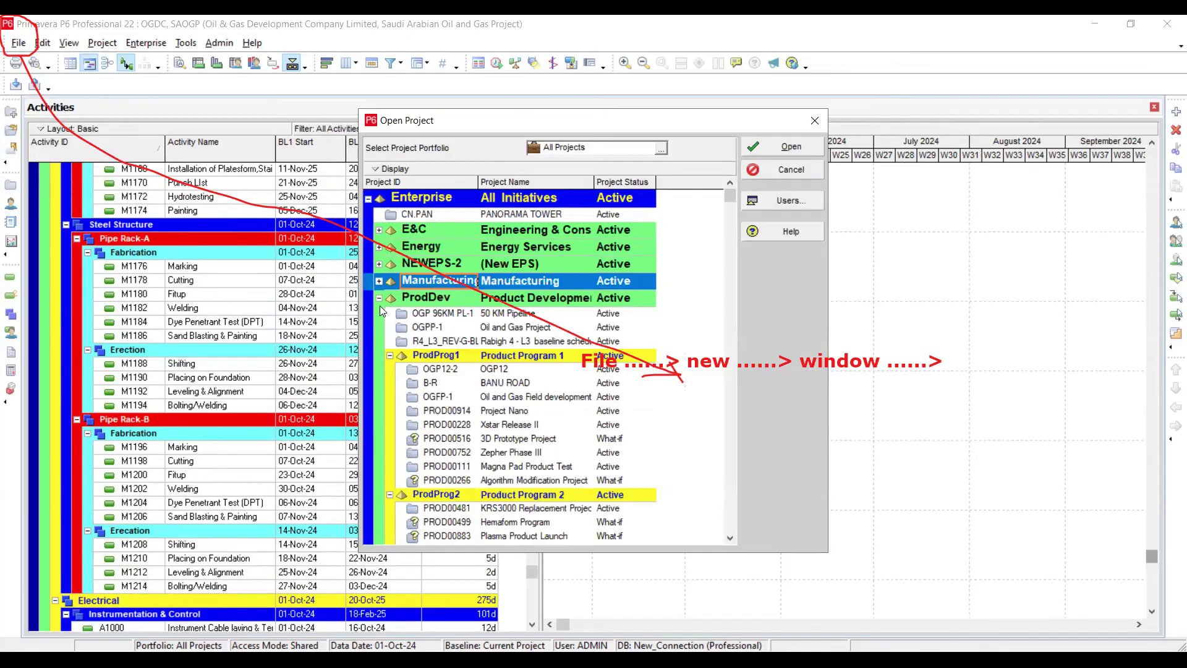
click(379, 297)
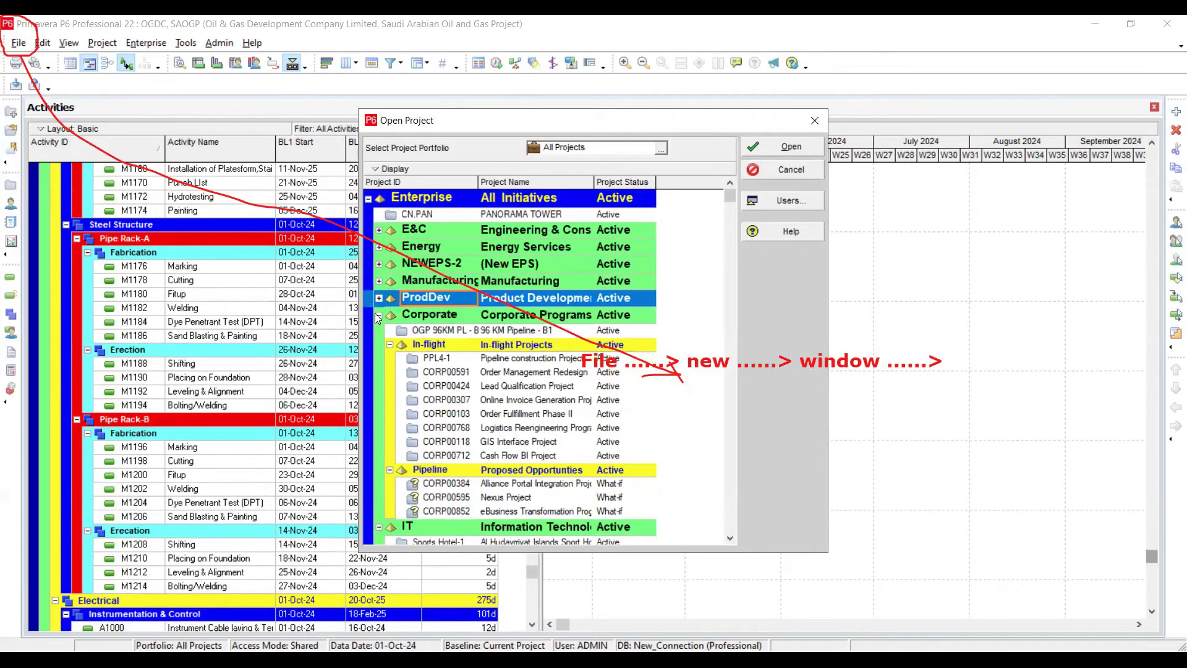
click(378, 315)
click(378, 332)
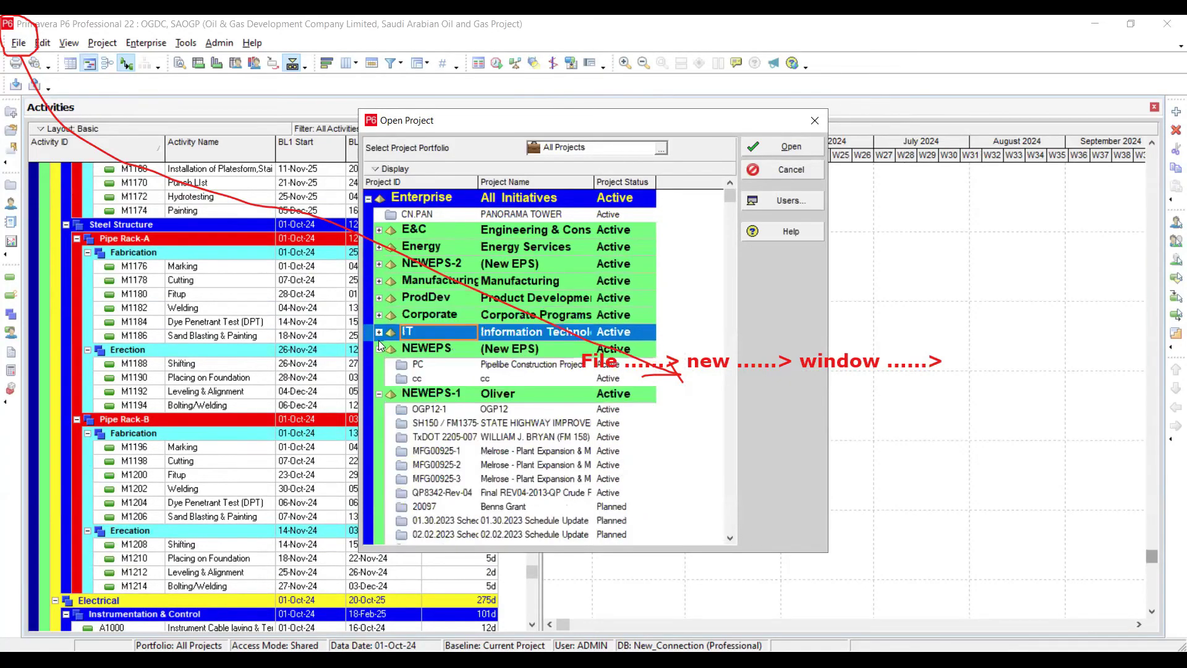
click(378, 349)
click(378, 366)
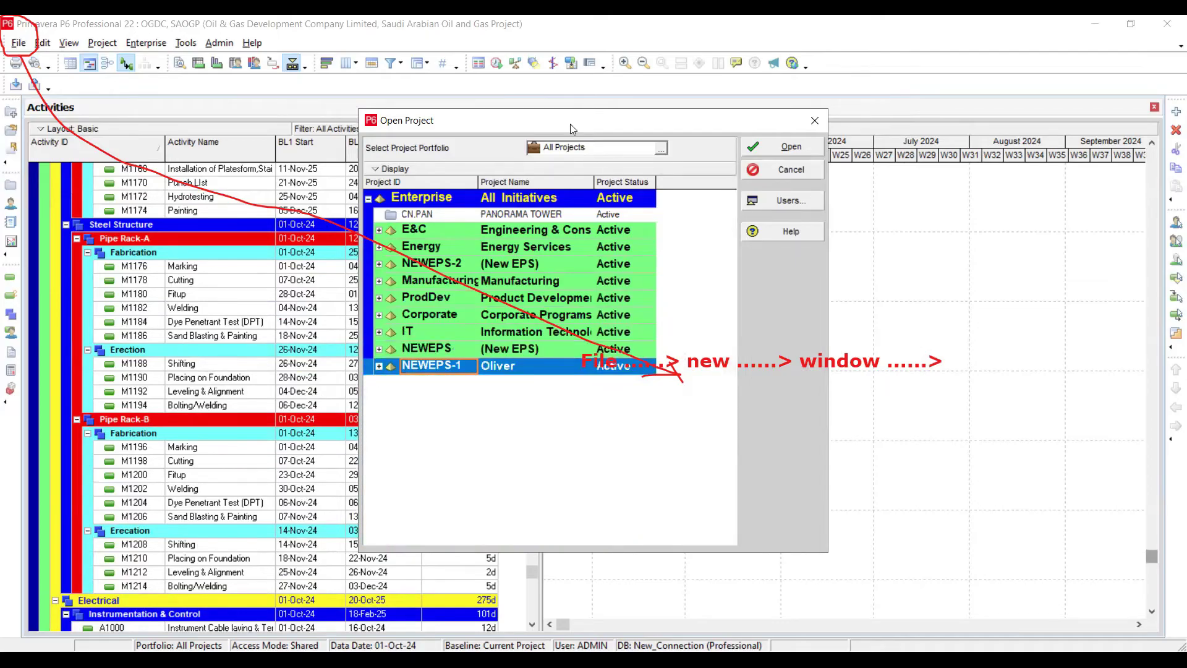
Step: Move the Open Project dialog higher, leaving the Energy group collapsed
drag(570, 123, 649, 39)
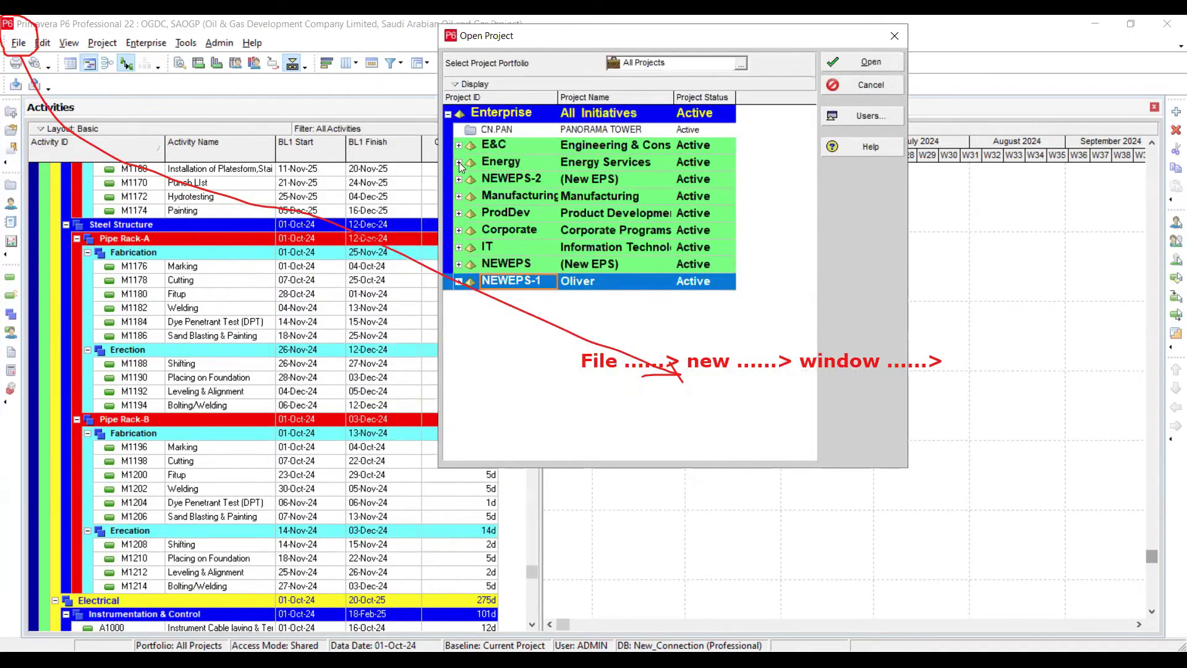
click(459, 162)
click(459, 115)
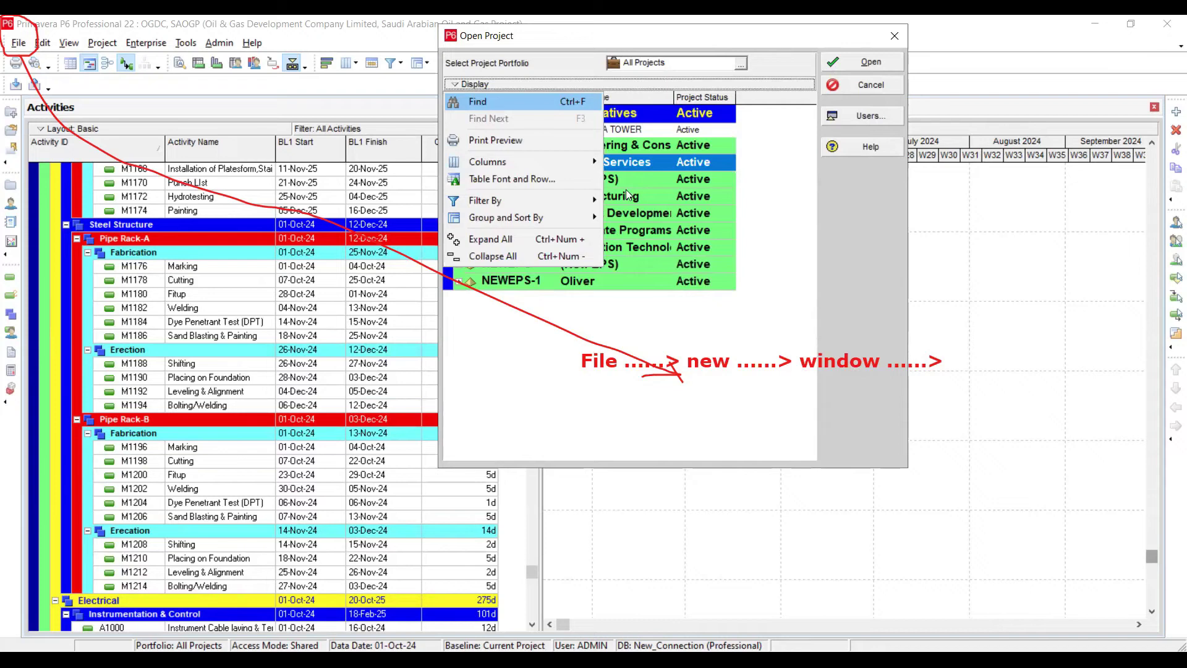
Step: Find SAOGP in the project list and open the Saudi Arabian Oil and Gas Project
click(497, 104)
text(SAOGP)
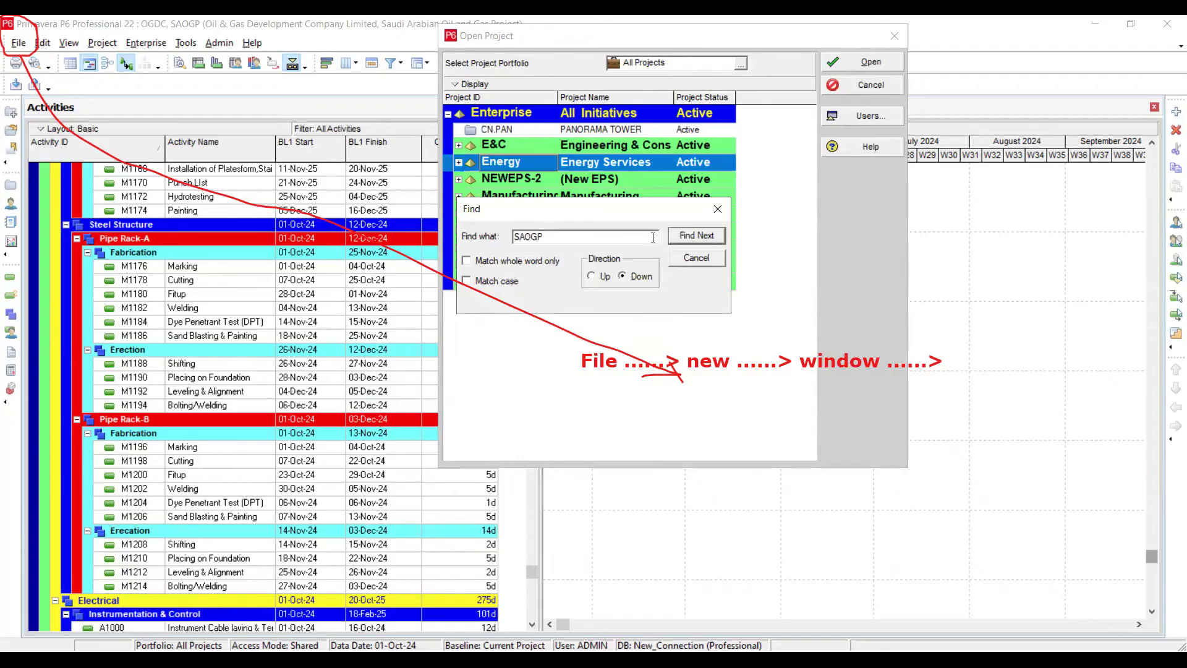
click(717, 237)
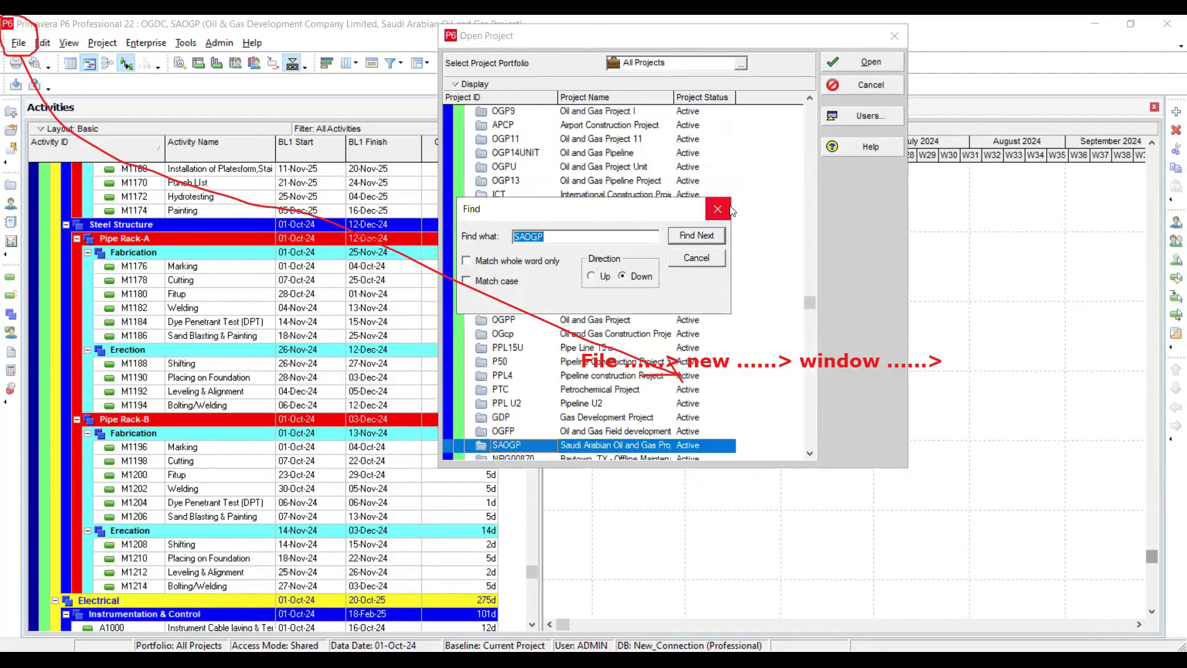
click(727, 210)
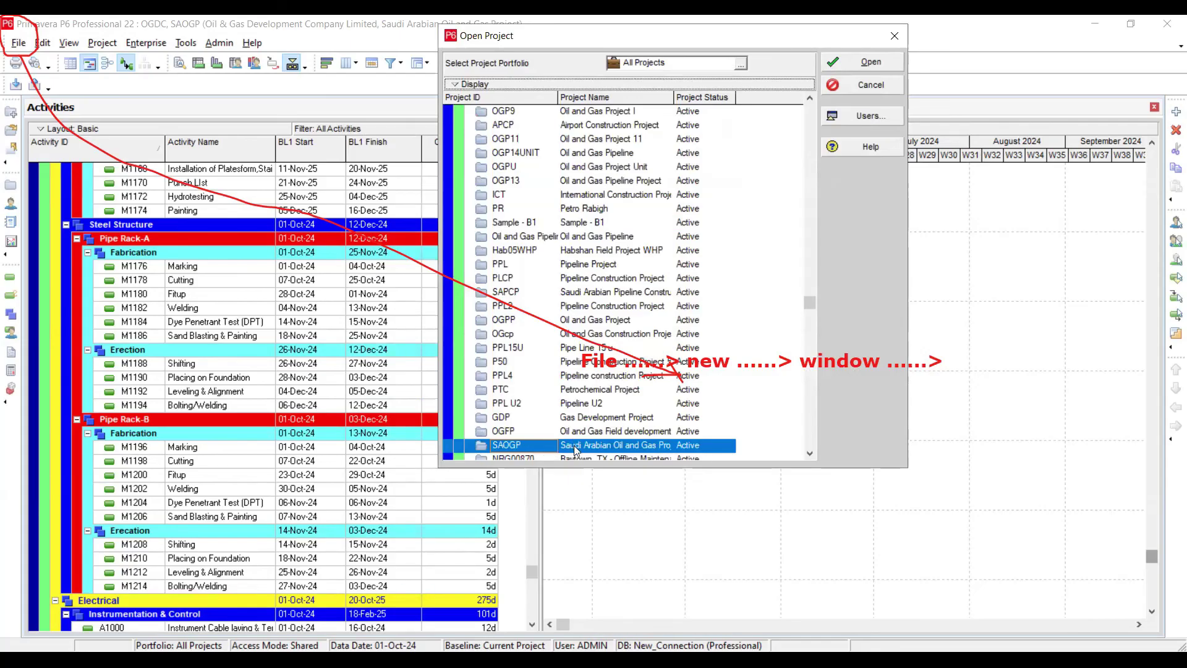
click(864, 71)
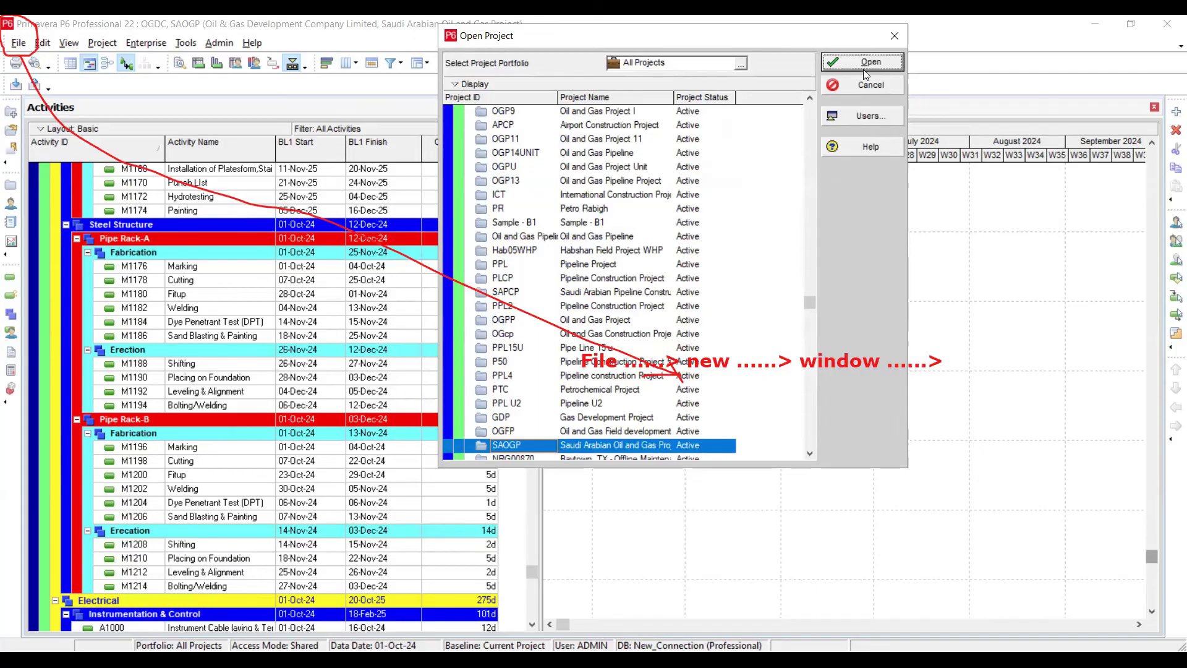